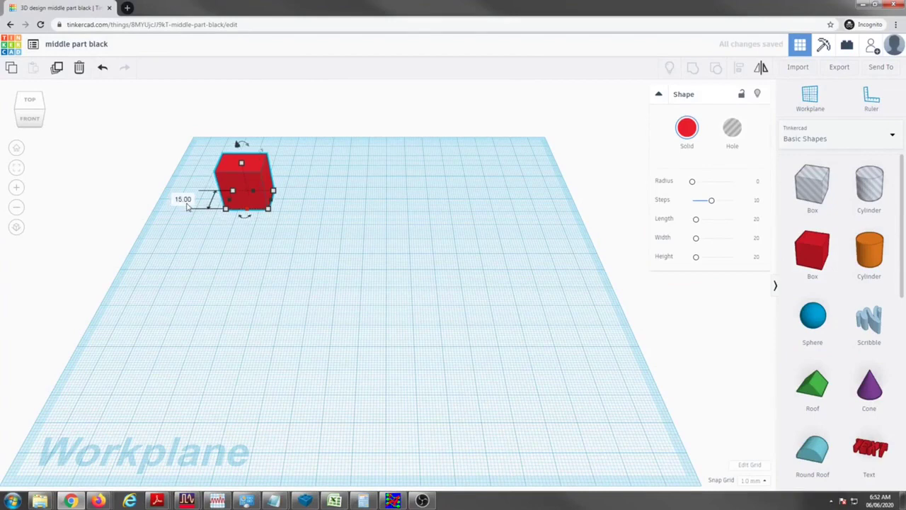
- Resize the box to 100 mm long and 5 mm high, placing it near the middle of the workplane
click(238, 239)
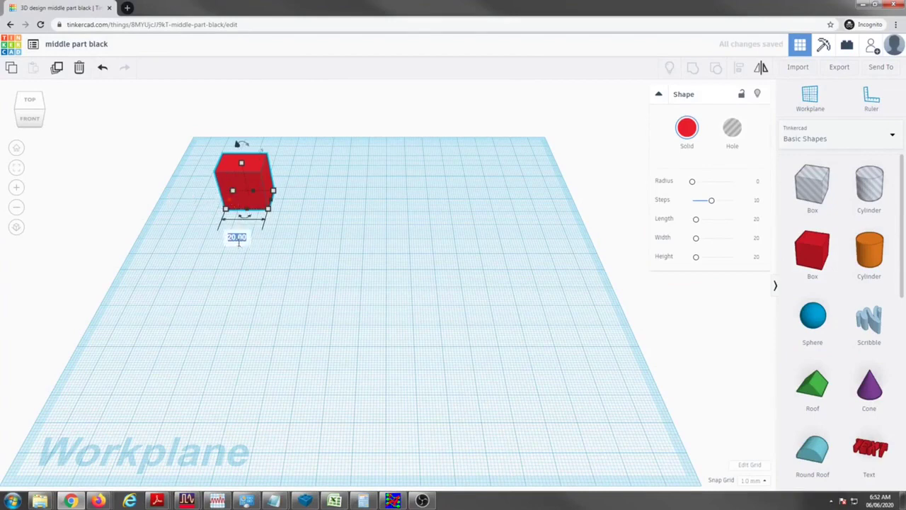
key(Return)
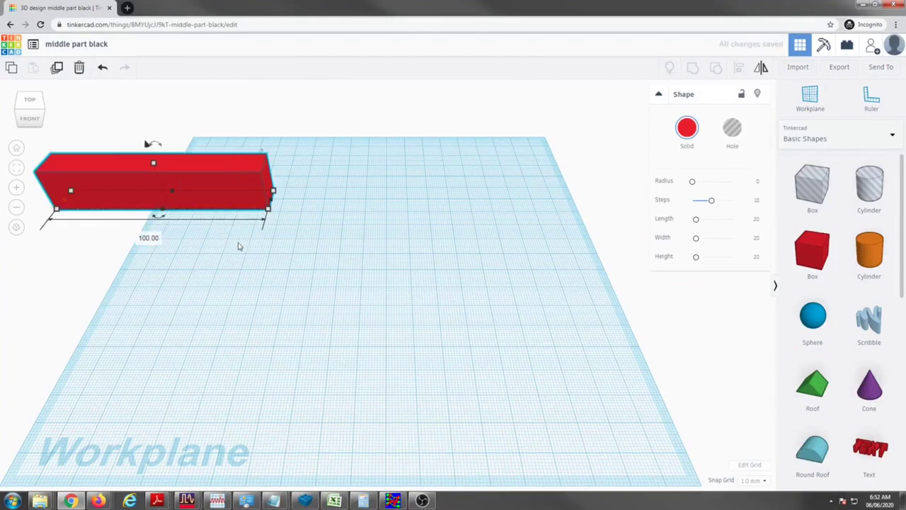
drag(231, 198, 508, 253)
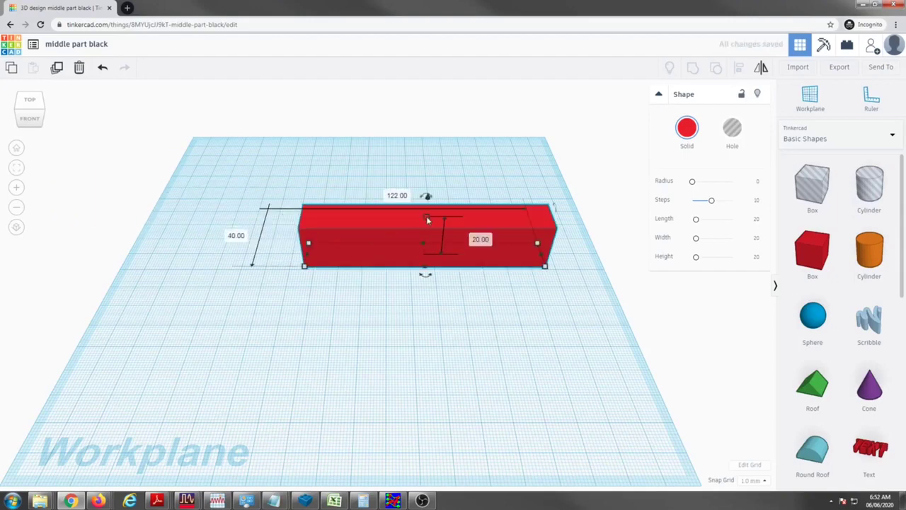
click(472, 236)
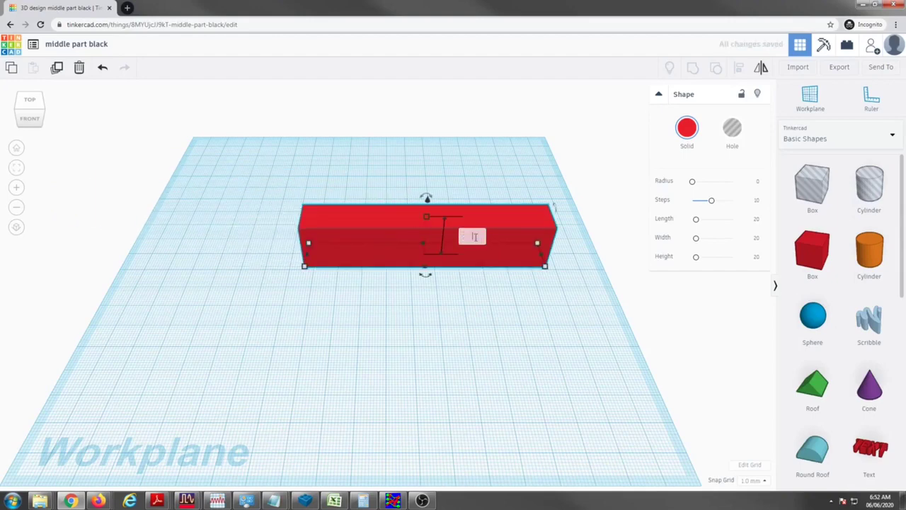
text(5)
key(Return)
- Add a tube in front of the bar, set its length and width to 21 mm, and make it a hole
scroll(815, 361, down, 2)
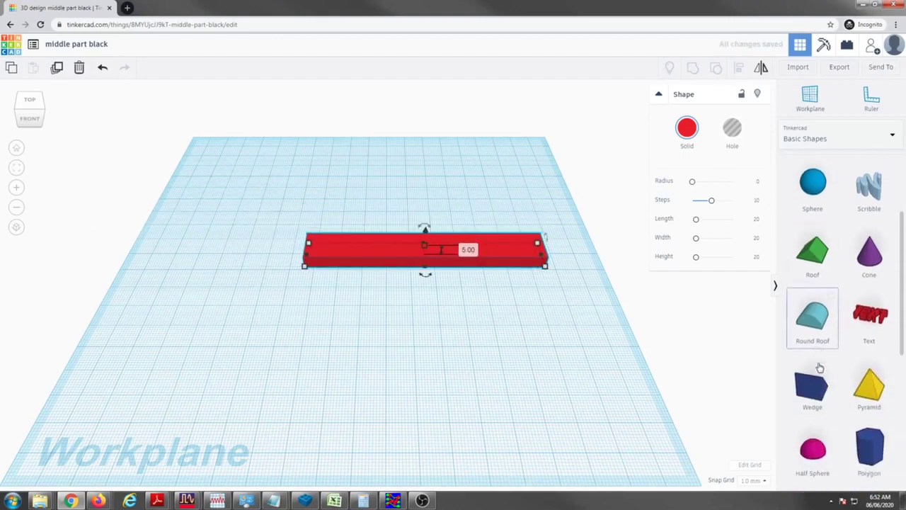
scroll(819, 368, down, 4)
drag(813, 336, 526, 359)
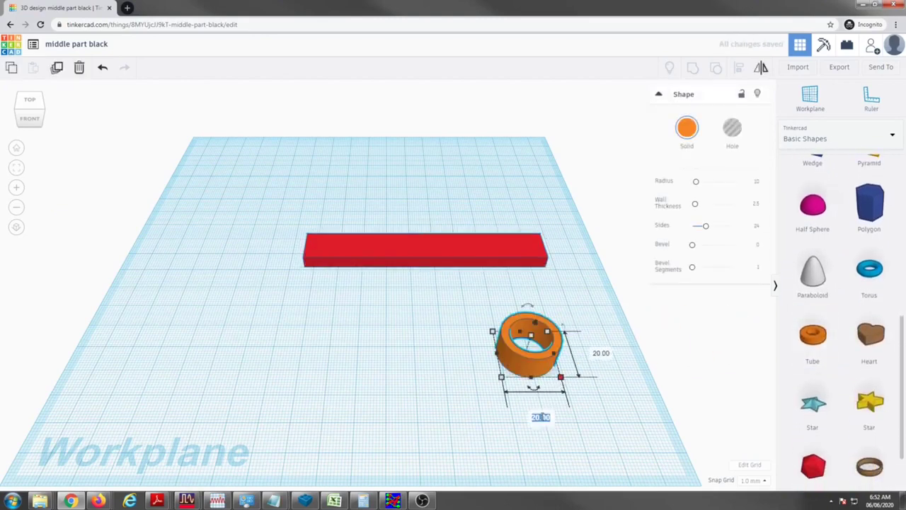
click(541, 416)
text(21)
key(Return)
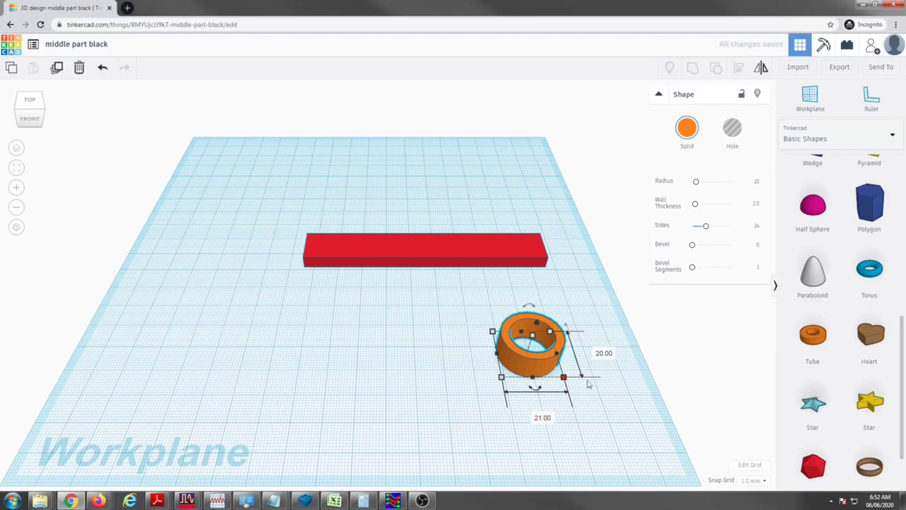
click(603, 352)
text(21)
key(Return)
click(723, 145)
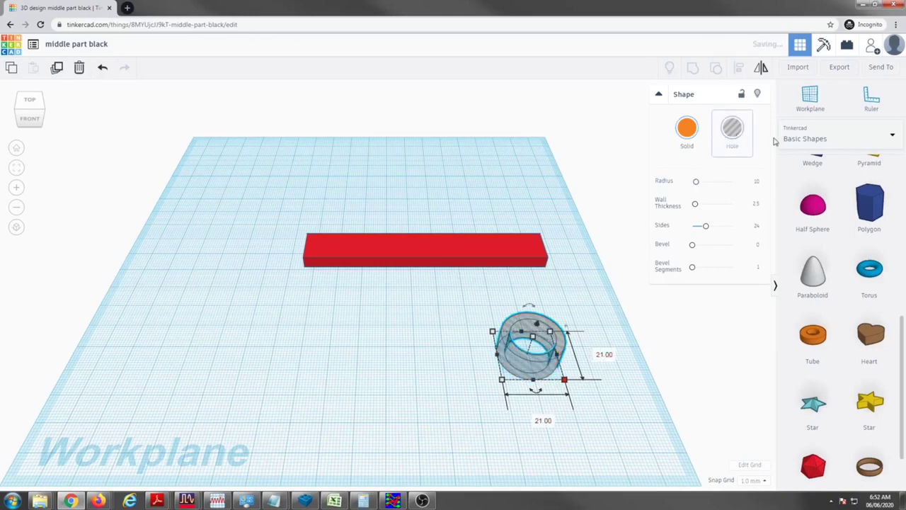
- Add a Rotating Ball from the Connectors shape collection beside the tube hole
click(833, 145)
click(836, 211)
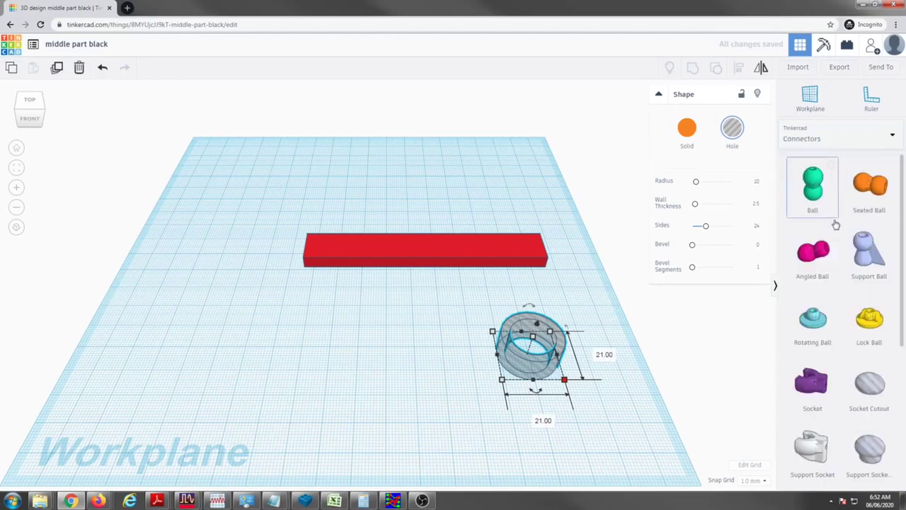
drag(824, 324, 625, 378)
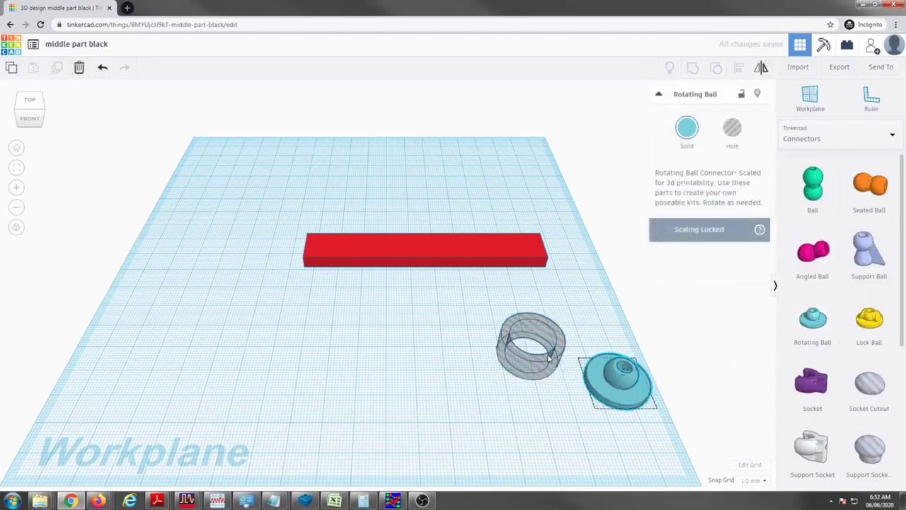
- Centre the rotating ball and the tube hole on each other, and group them to trim the ball's base
shift+click(531, 347)
click(740, 69)
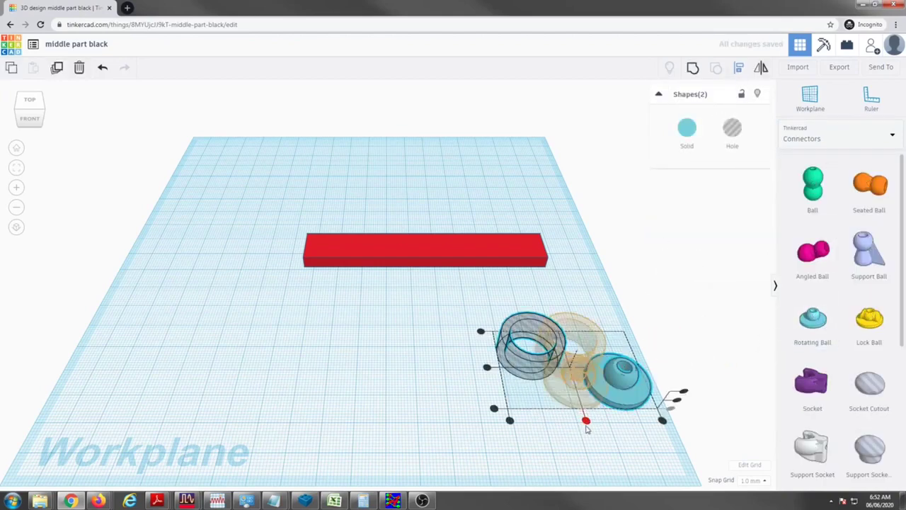
click(587, 421)
click(527, 367)
click(481, 318)
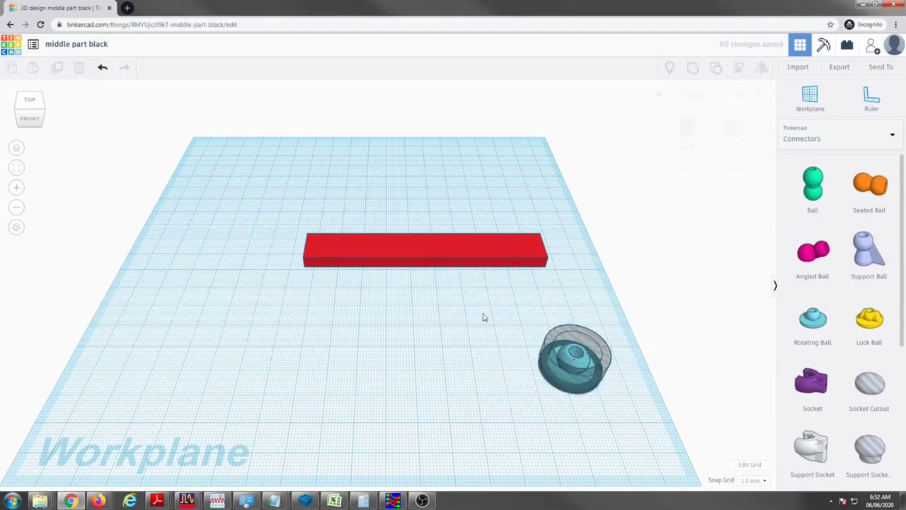
drag(500, 293, 655, 429)
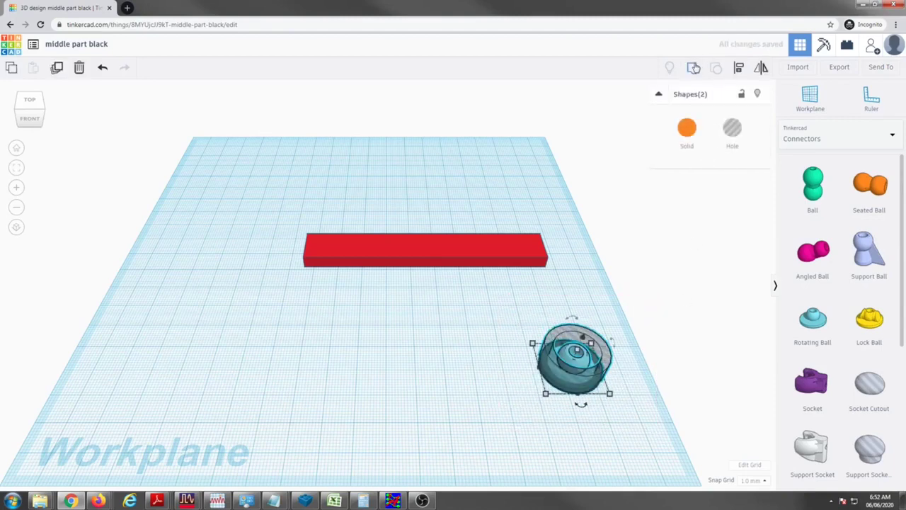
click(572, 358)
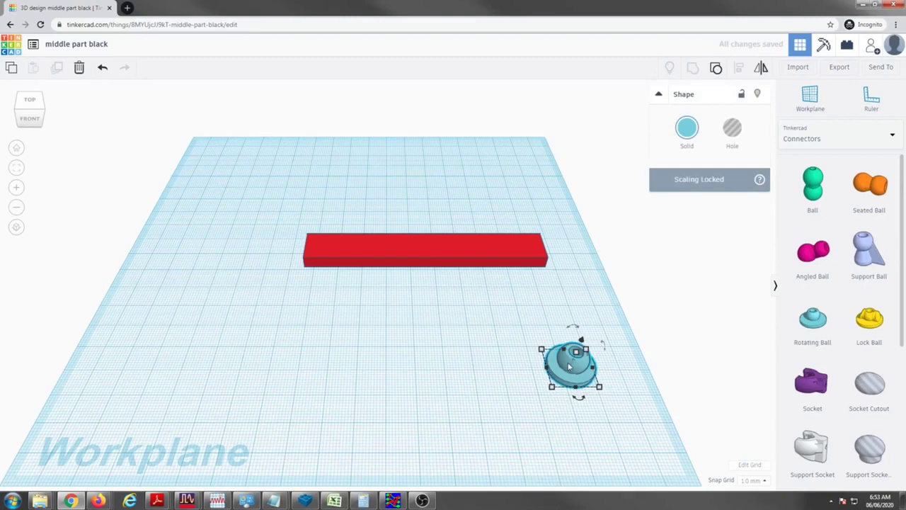
- Duplicate the trimmed ball twice and centre one of the balls on the red bar along its length and width
drag(570, 366, 486, 347)
shift+click(533, 245)
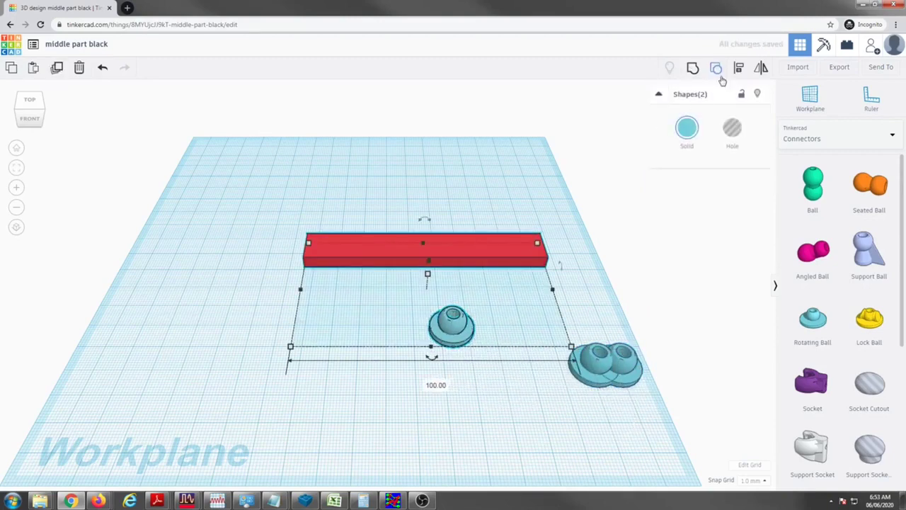
click(739, 68)
click(431, 358)
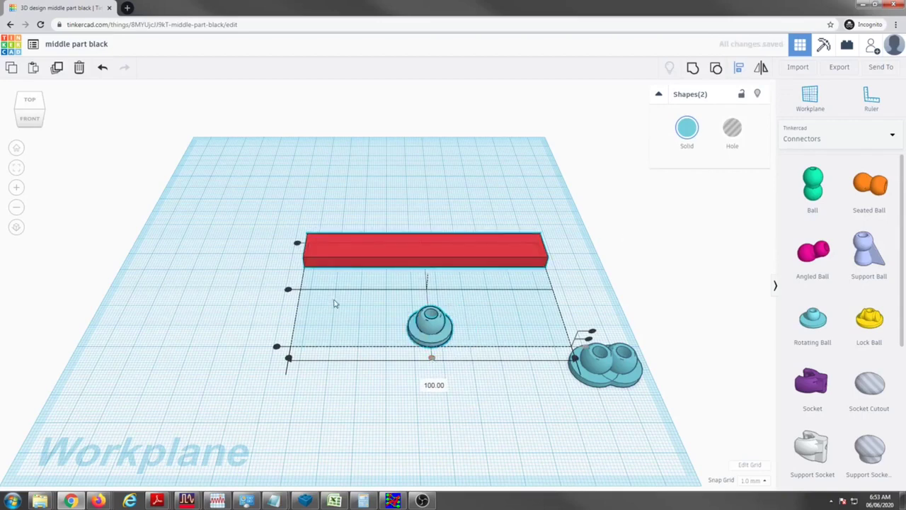
click(288, 289)
click(284, 208)
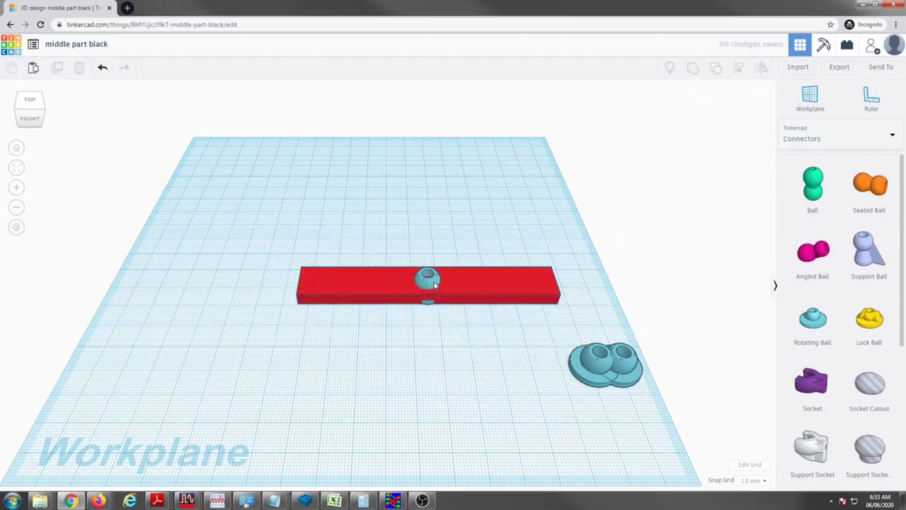
- Raise the middle ball 4 mm and group it with the bar
click(435, 282)
drag(430, 256, 431, 254)
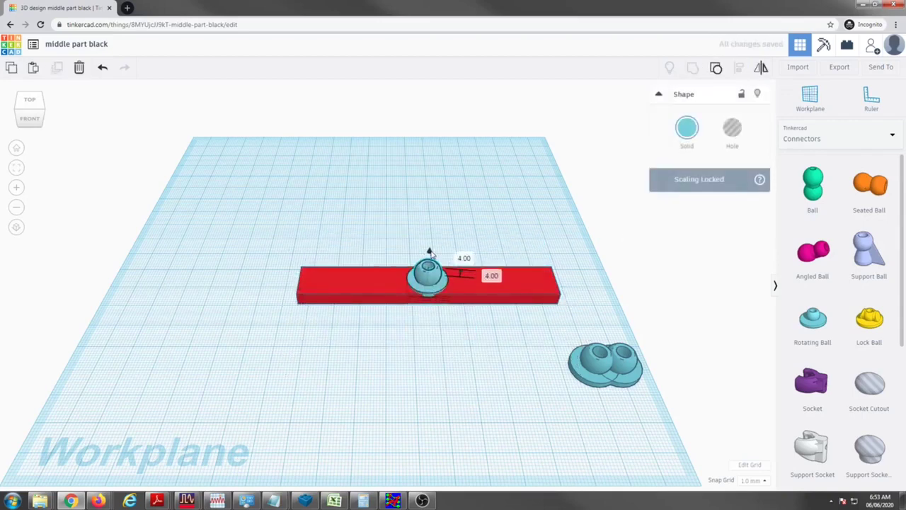
drag(358, 212, 460, 316)
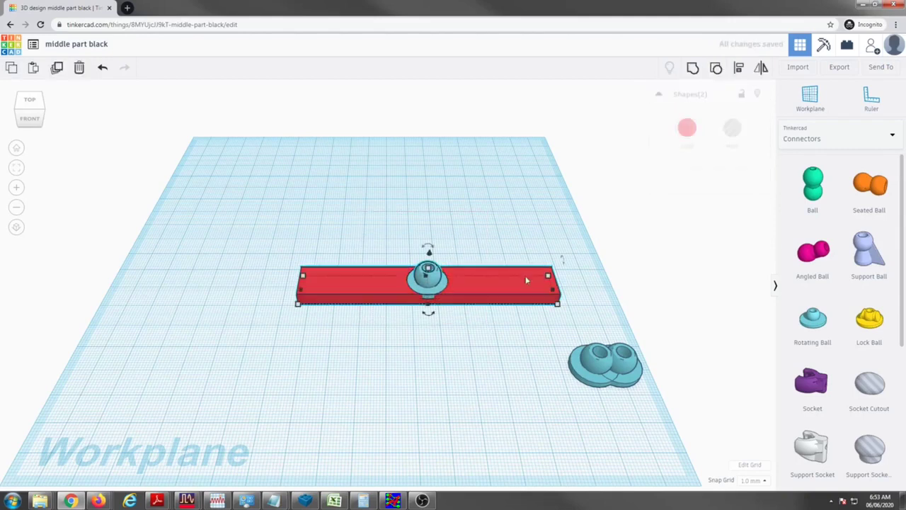
click(693, 67)
- Align a second trimmed ball with the bar's left end, centred across the bar's width
drag(621, 361, 449, 355)
shift+click(514, 282)
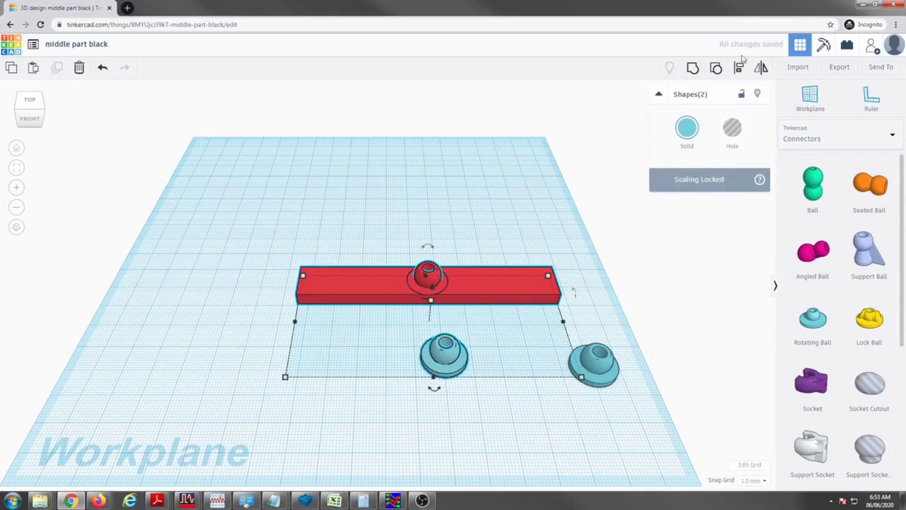
click(739, 67)
click(283, 388)
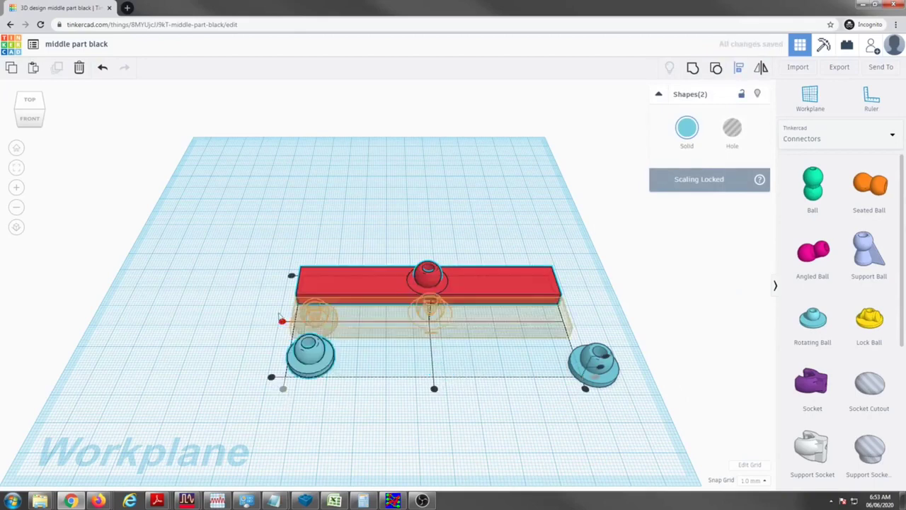
click(282, 323)
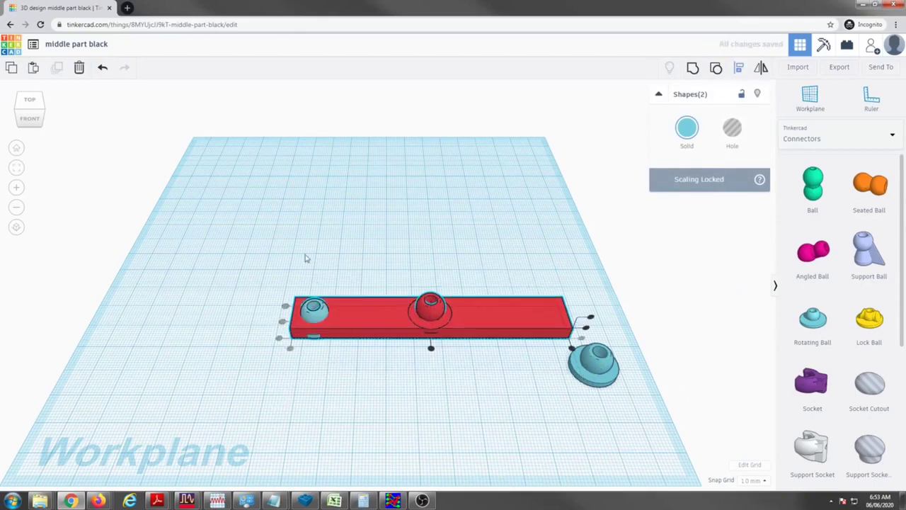
- Raise the left-end ball so its base stands above the bar's top face, and group it with the bar
click(317, 307)
drag(313, 292, 312, 285)
drag(234, 228, 507, 394)
click(693, 68)
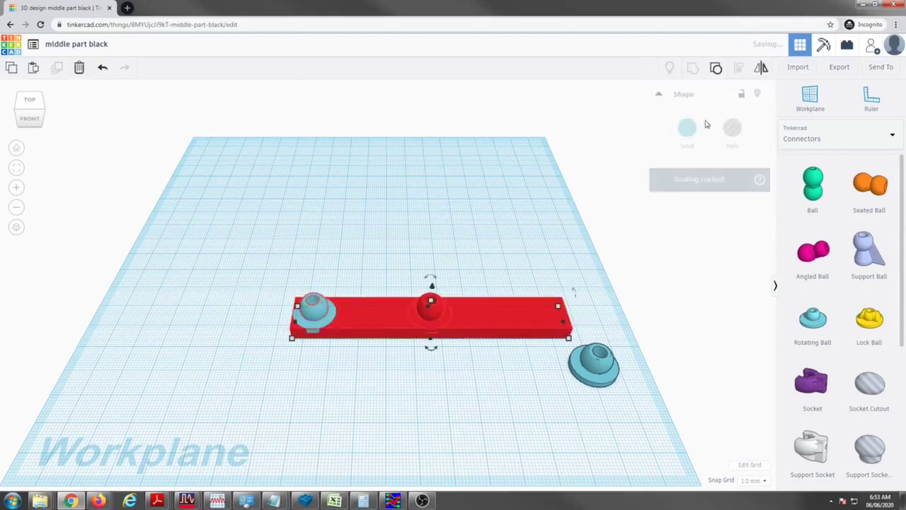
- Align the remaining ball with the bar's right end, centred across its width, and raise it 3 mm
click(603, 366)
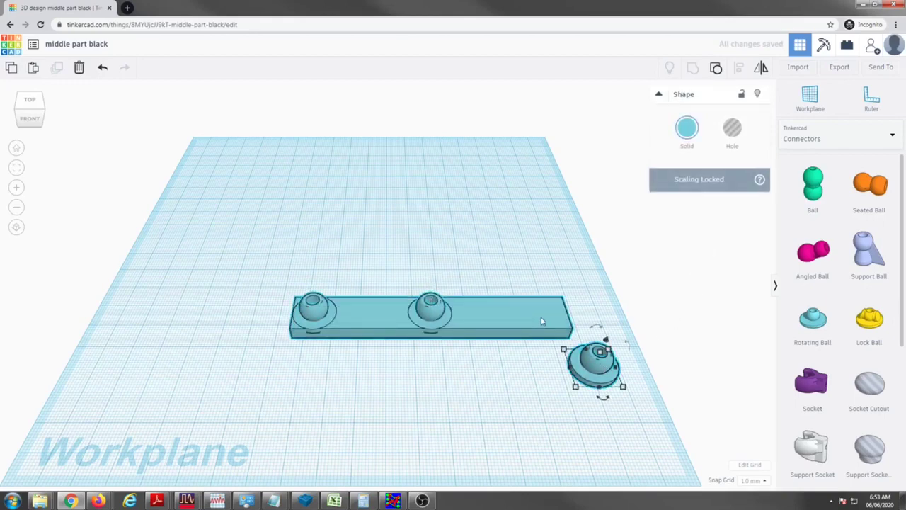
shift+click(542, 319)
click(738, 71)
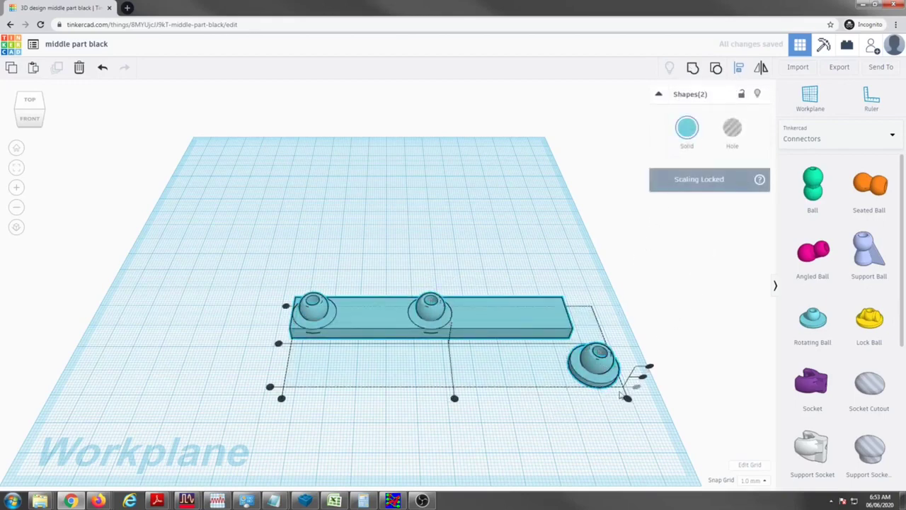
click(627, 398)
click(314, 345)
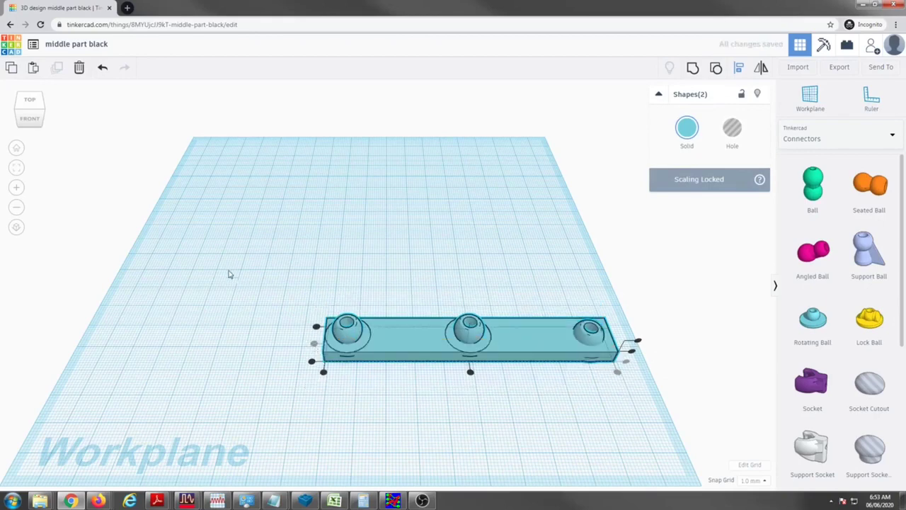
click(237, 269)
click(590, 330)
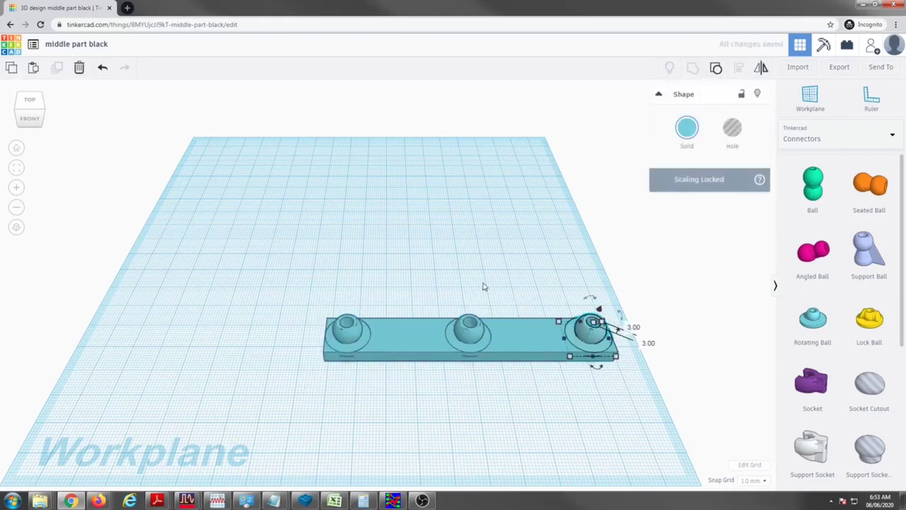
click(271, 263)
- Group the right-end ball with the rest of the bar and colour the finished part black
drag(270, 262, 655, 405)
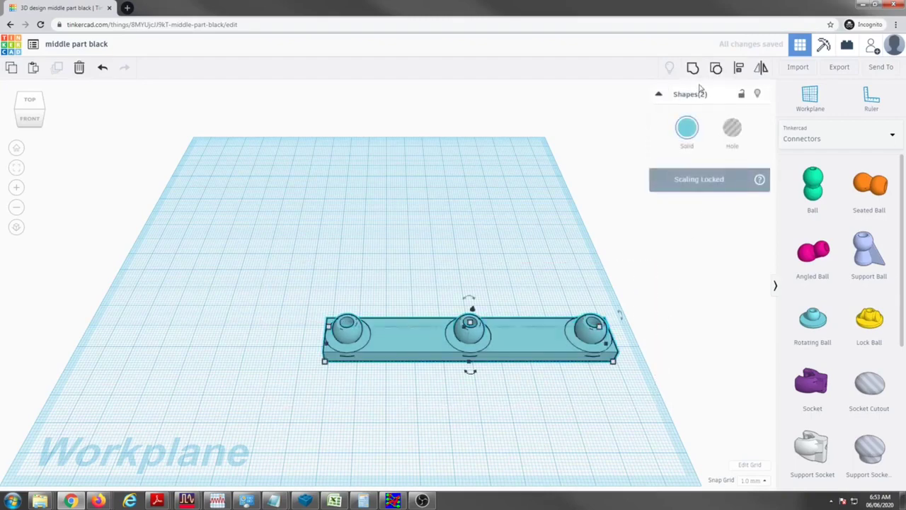
click(692, 69)
click(687, 128)
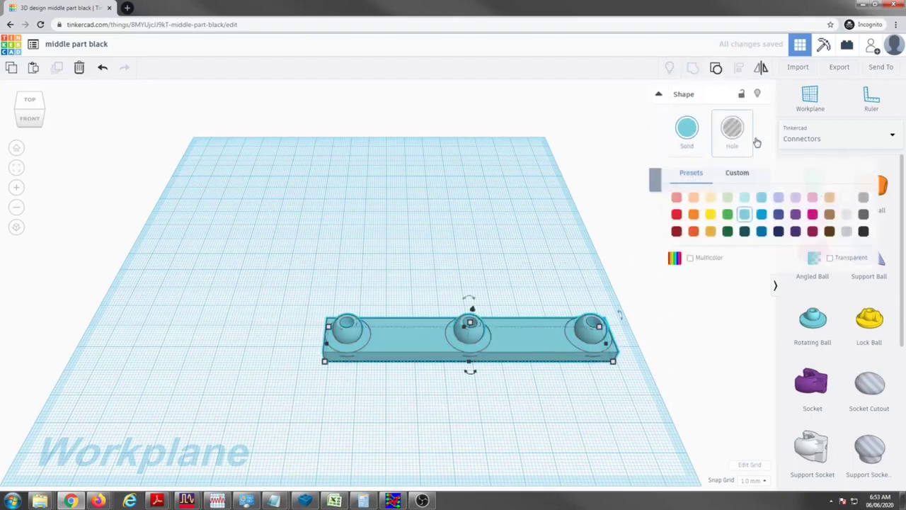
click(862, 233)
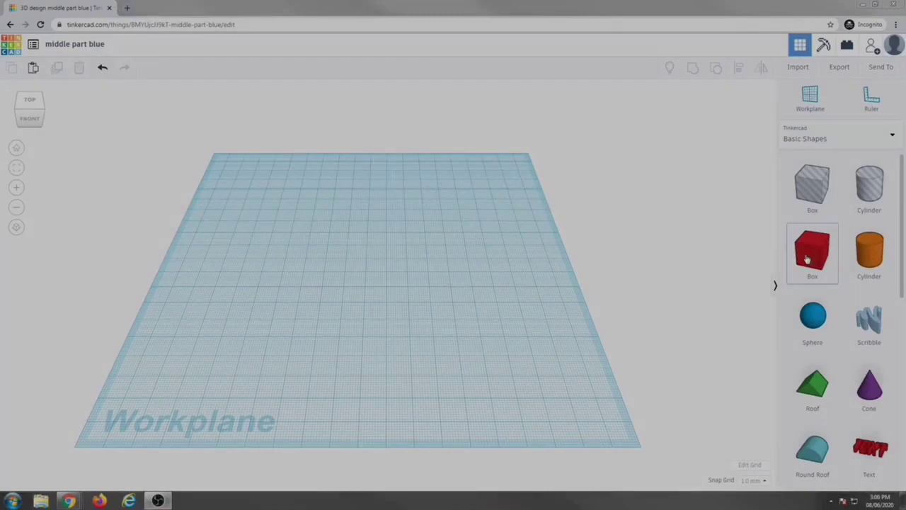
- Add a box near the back of the empty middle part blue workplane and size it 100 mm long, 15 mm wide and 5 mm high
drag(813, 249, 360, 173)
click(412, 186)
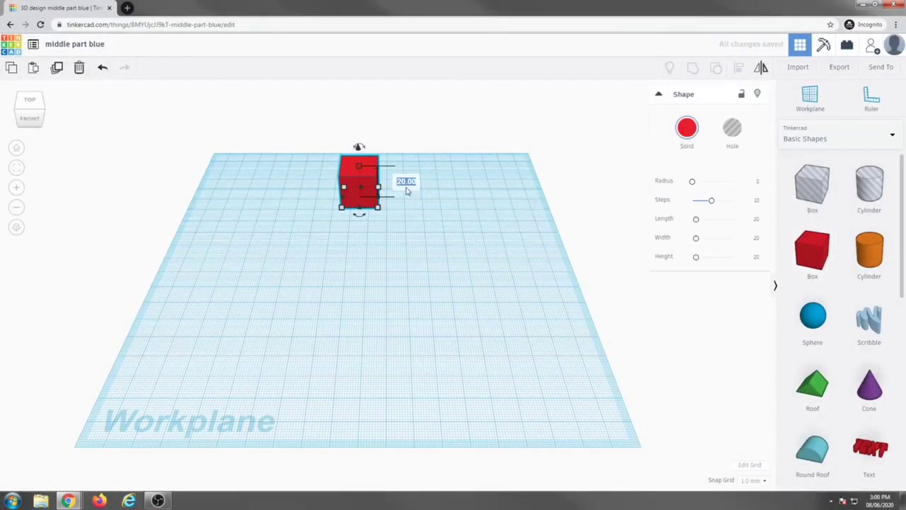
text(5)
key(Return)
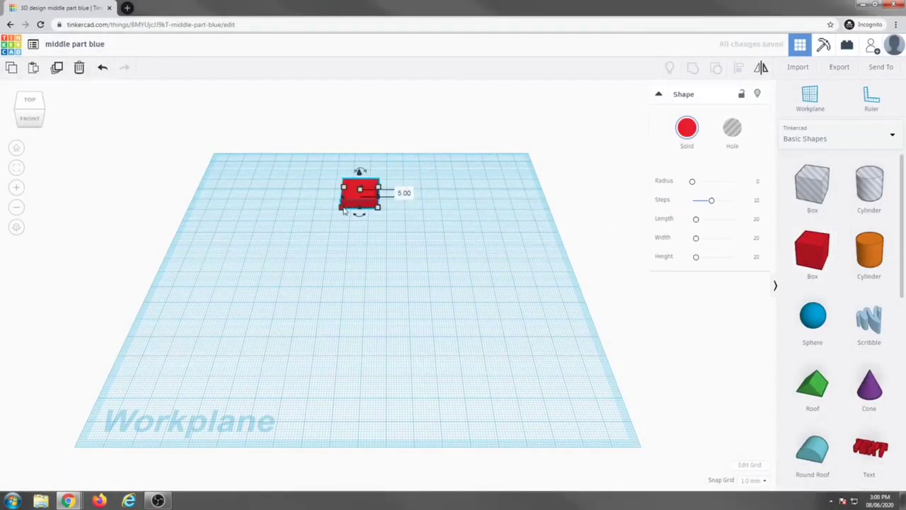
click(357, 235)
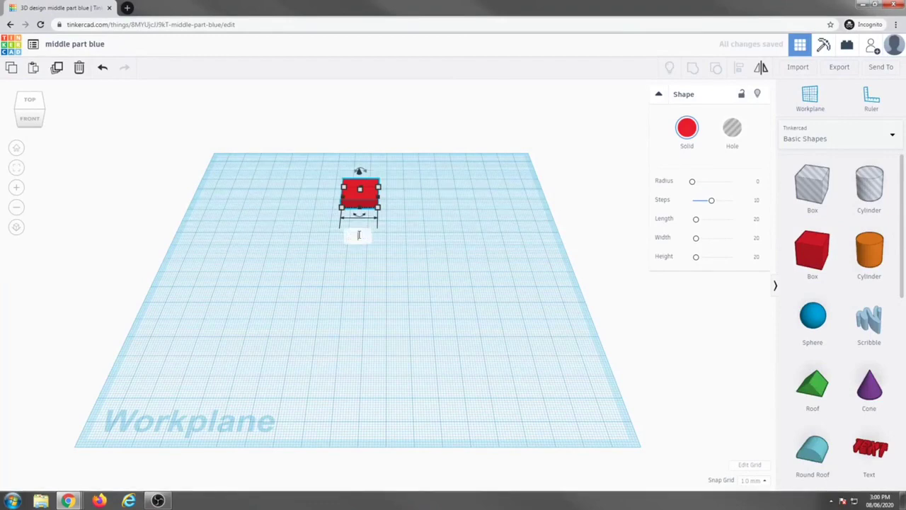
text(100)
key(Return)
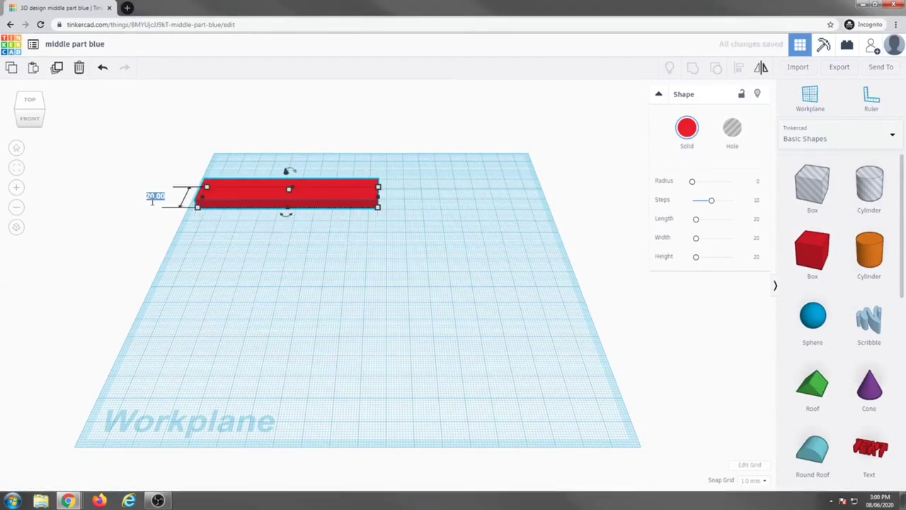
click(152, 201)
text(15)
key(Return)
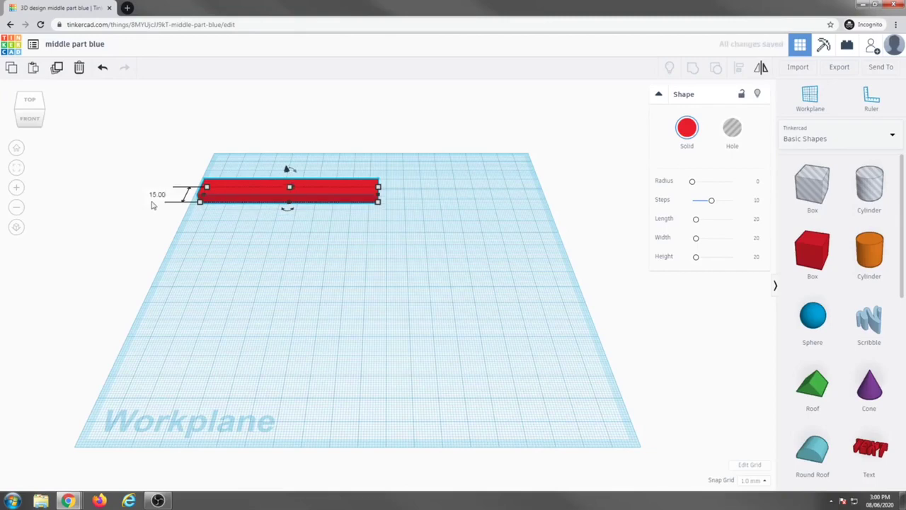
- Add a box hole near the back of the workplane and a cylinder sized 15.75 mm in diameter and 5 mm high
drag(814, 201, 493, 196)
drag(871, 250, 496, 327)
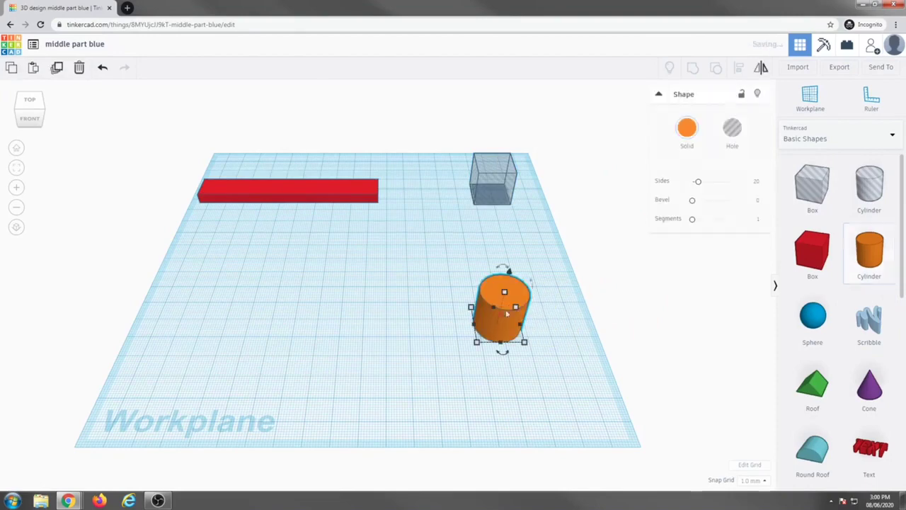
click(549, 309)
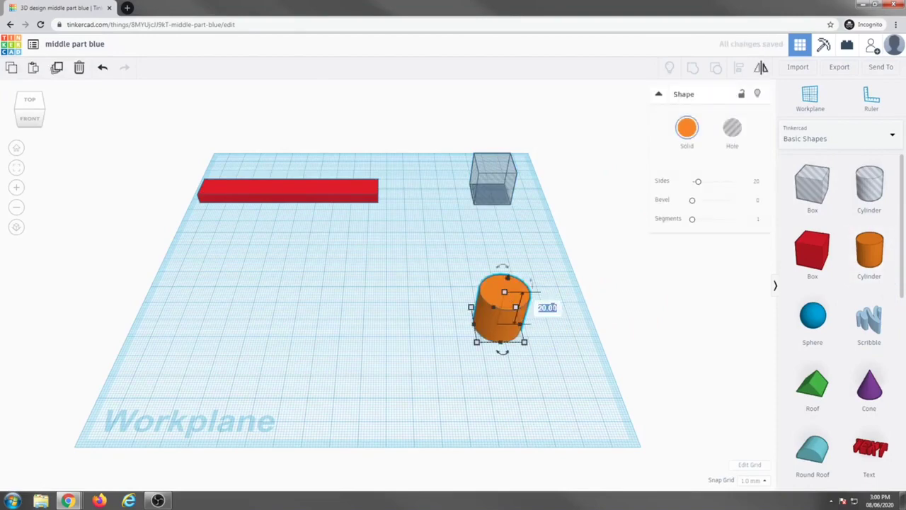
text(5)
key(Return)
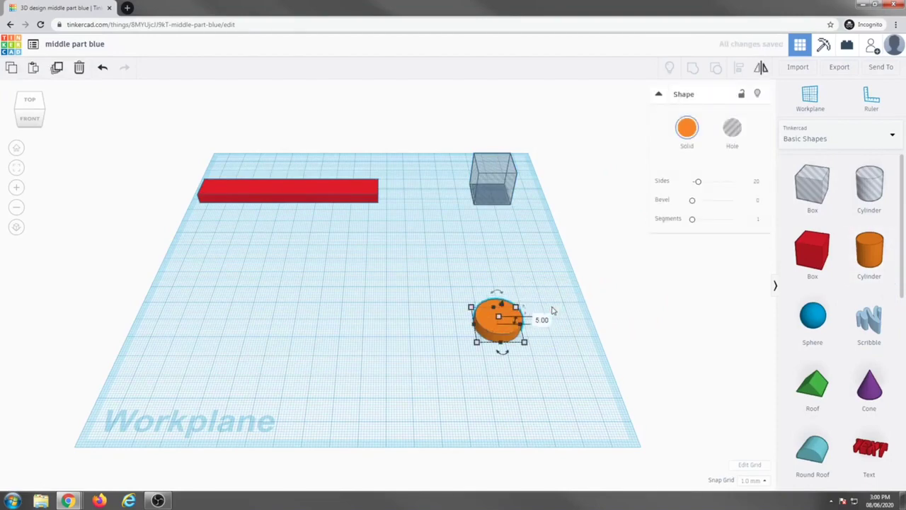
mouse_move(530, 343)
click(508, 380)
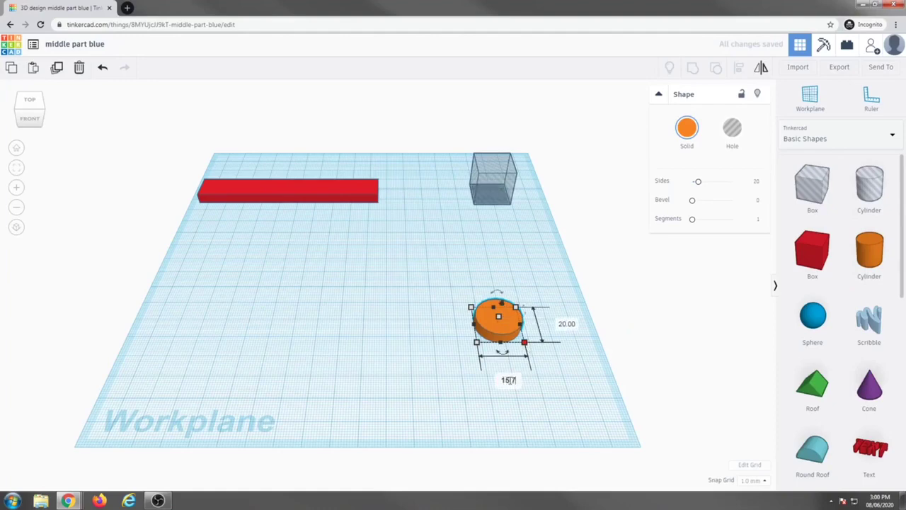
key(Return)
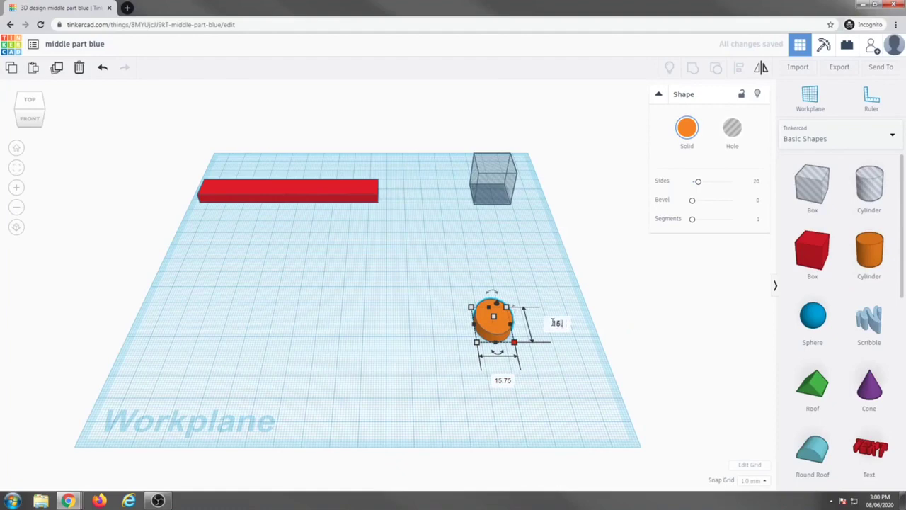
click(623, 276)
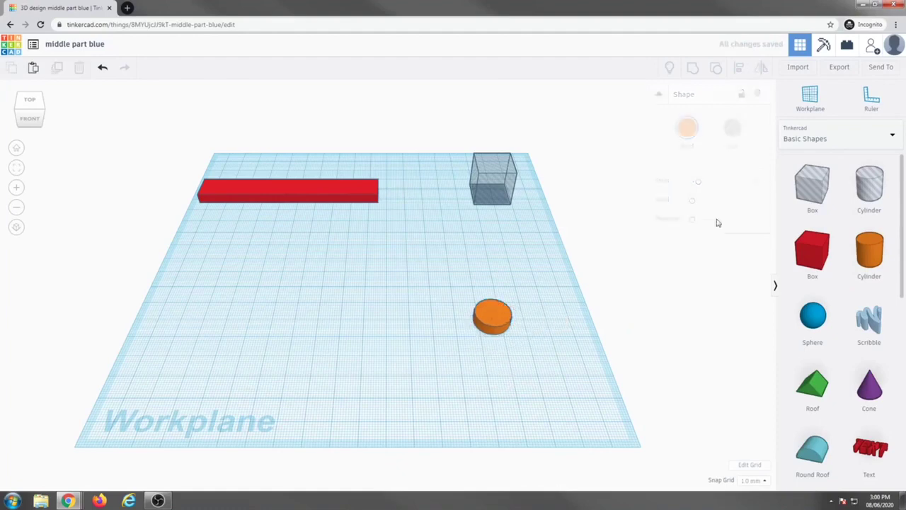
- Add a Socket from the Connectors collection beside the cylinder and rotate it about two axes so its opening faces upward
click(860, 143)
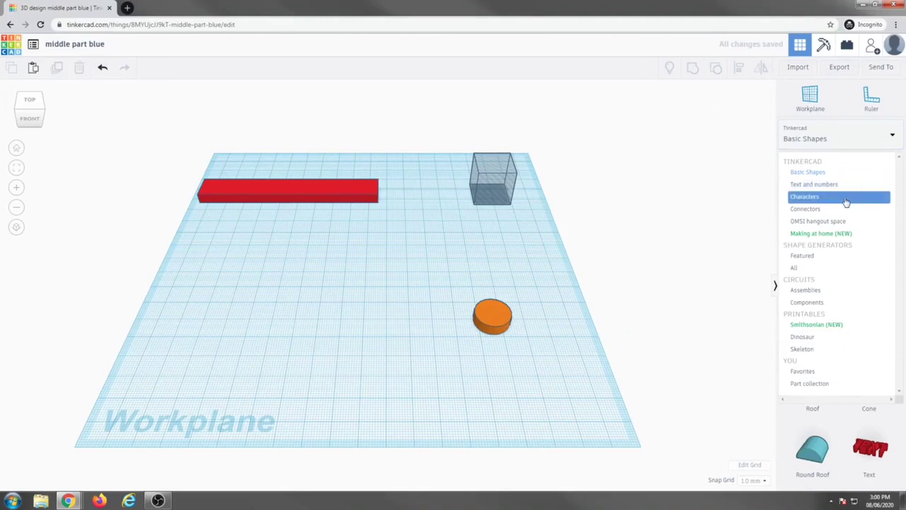
click(807, 208)
drag(812, 383, 563, 351)
click(573, 326)
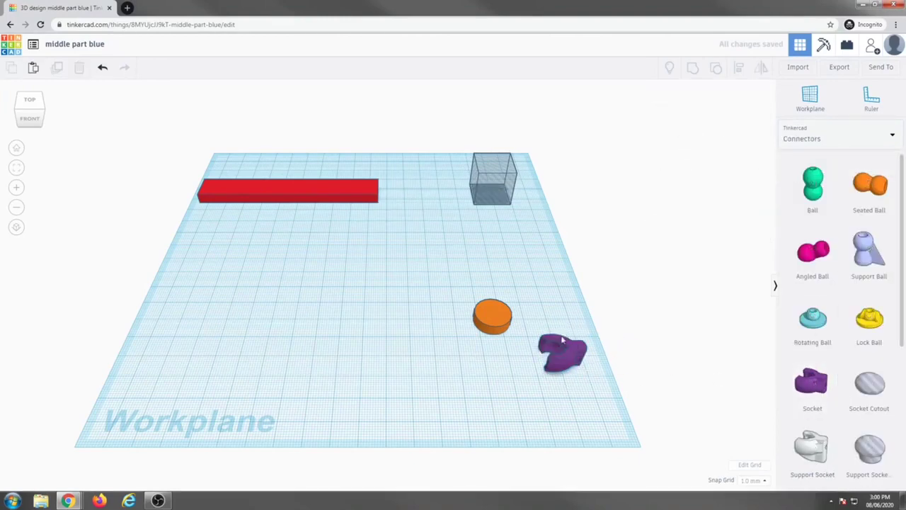
click(563, 341)
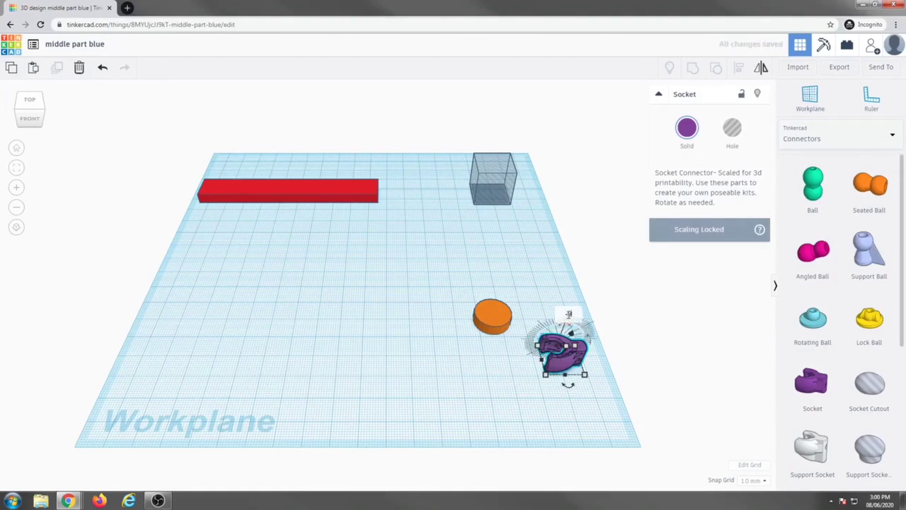
drag(571, 331, 568, 318)
click(581, 295)
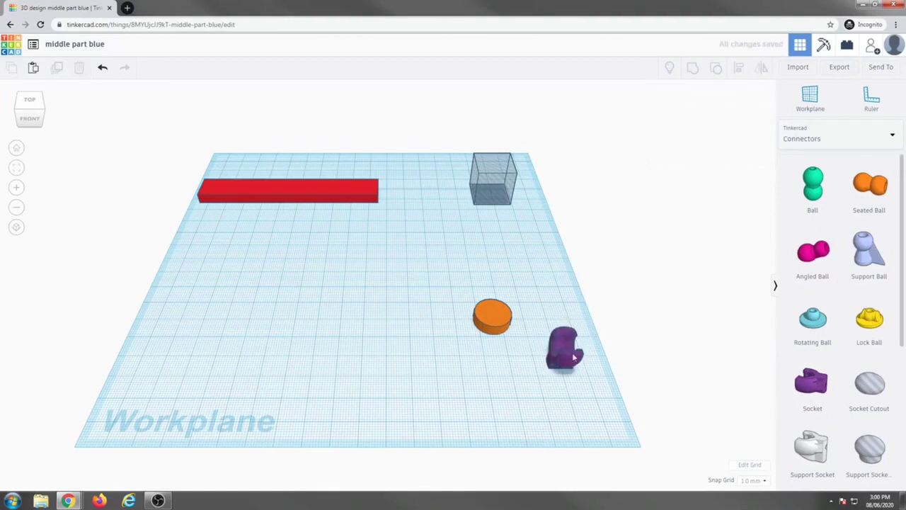
click(568, 364)
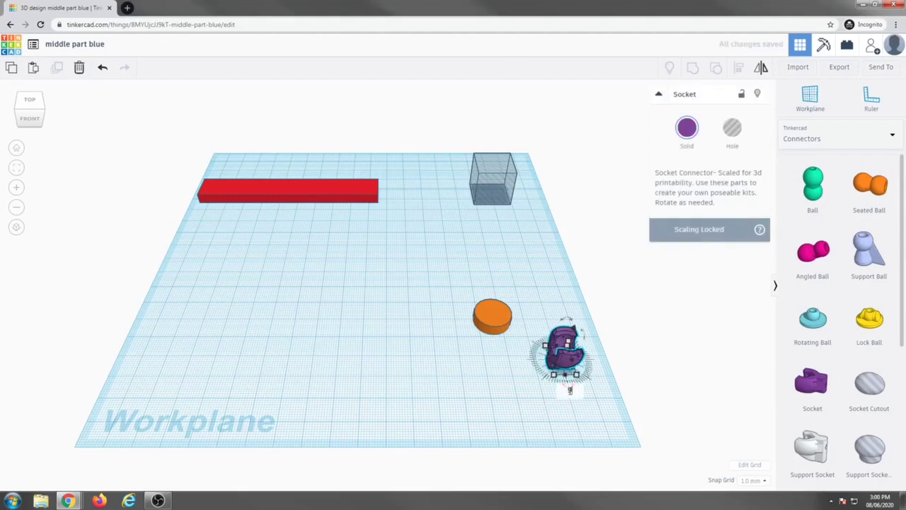
drag(570, 390, 570, 394)
click(575, 396)
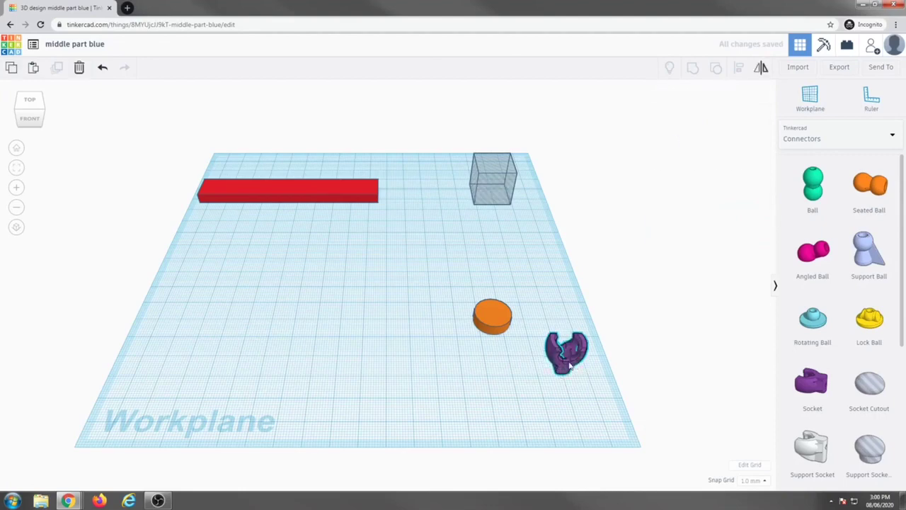
- Align the socket and the cylinder on their centres in both horizontal directions
click(570, 364)
shift+click(492, 315)
click(739, 68)
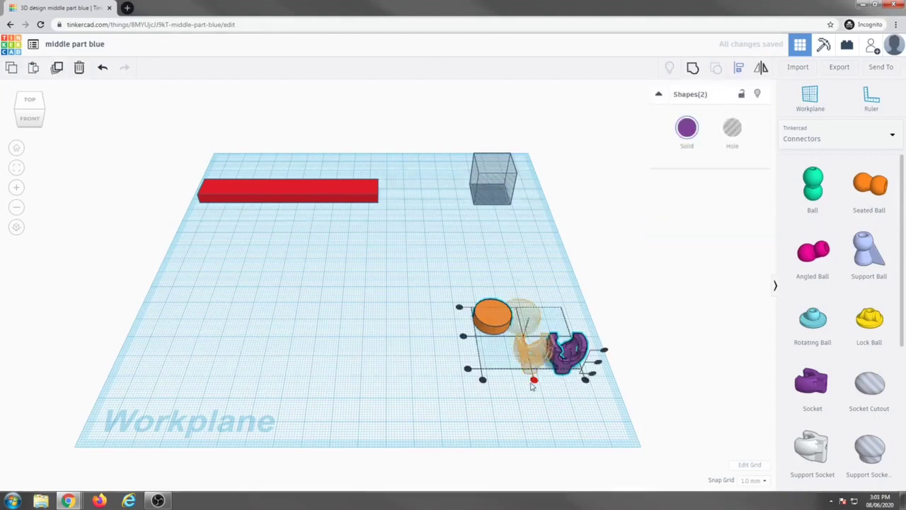
click(533, 380)
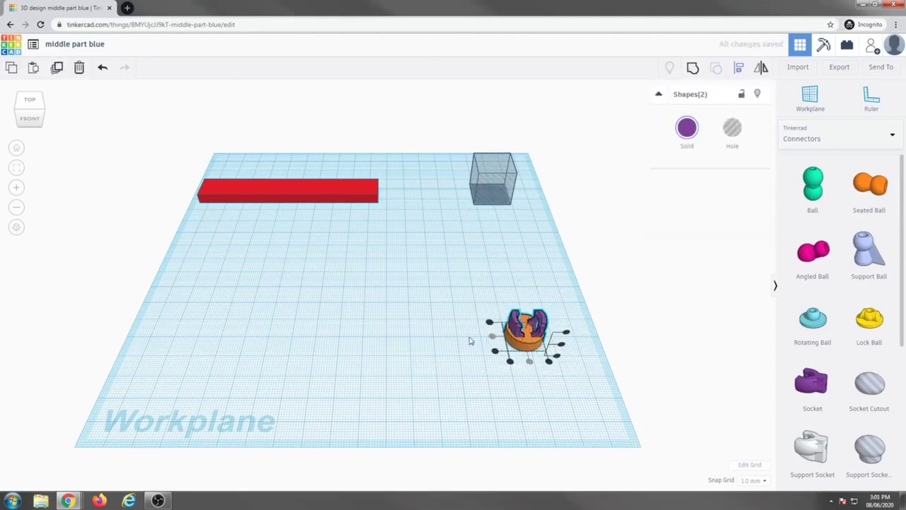
click(470, 339)
- Raise the socket slightly on the cylinder and group the two shapes into one piece
click(536, 334)
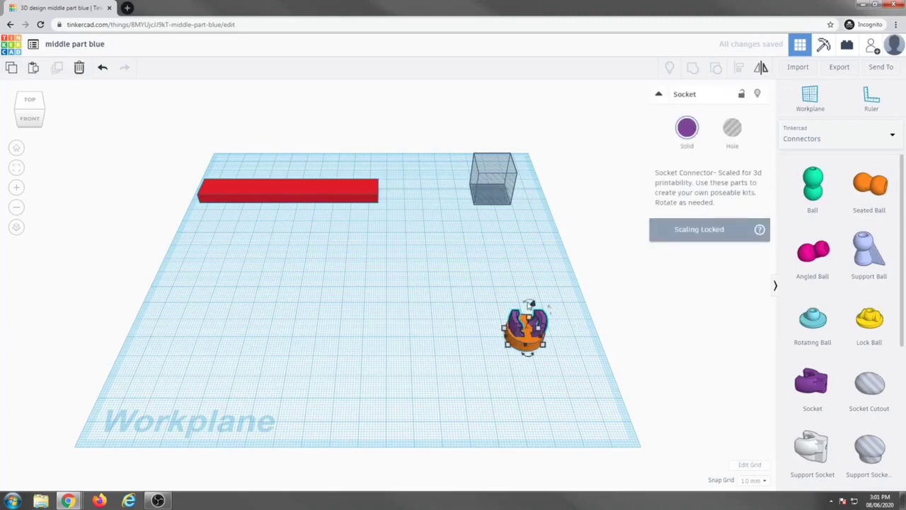
drag(533, 304, 560, 355)
click(478, 280)
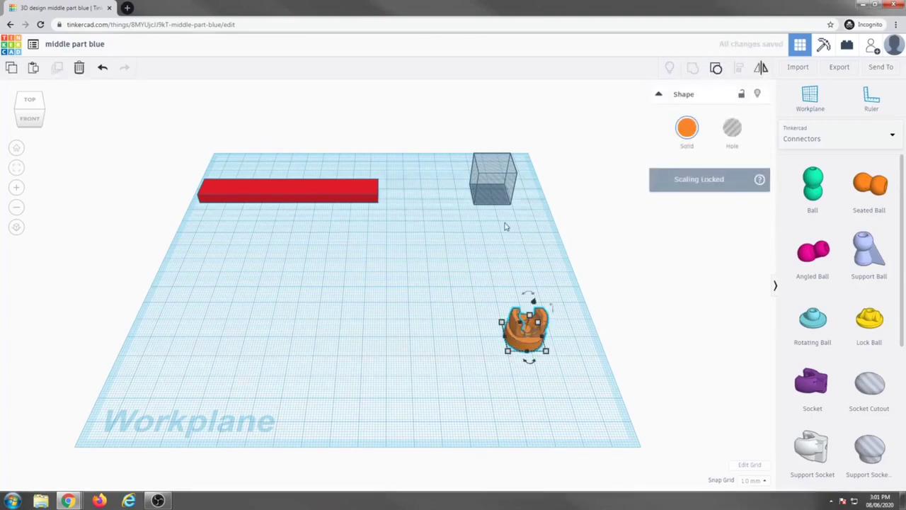
- Lower the box hole and move it beneath the socket piece, and group them to trim the underside
click(496, 192)
drag(508, 155, 504, 333)
click(460, 165)
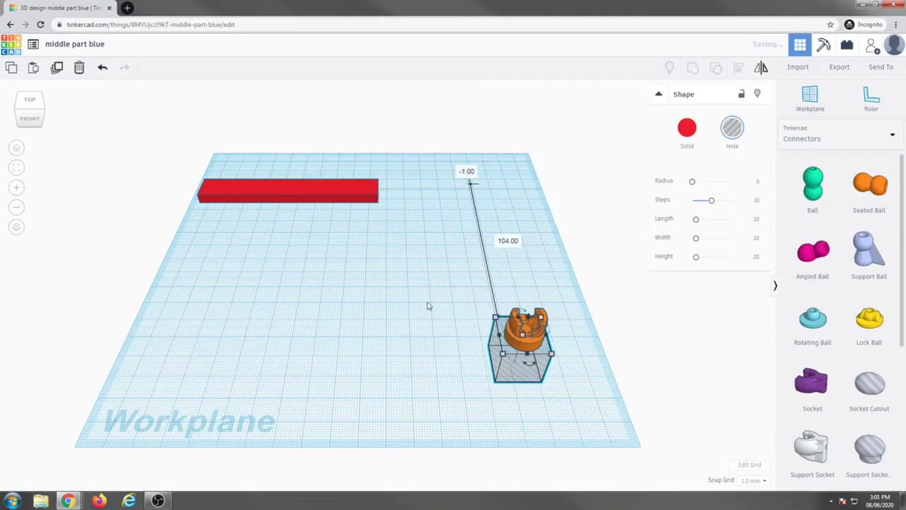
click(470, 285)
drag(466, 273, 578, 389)
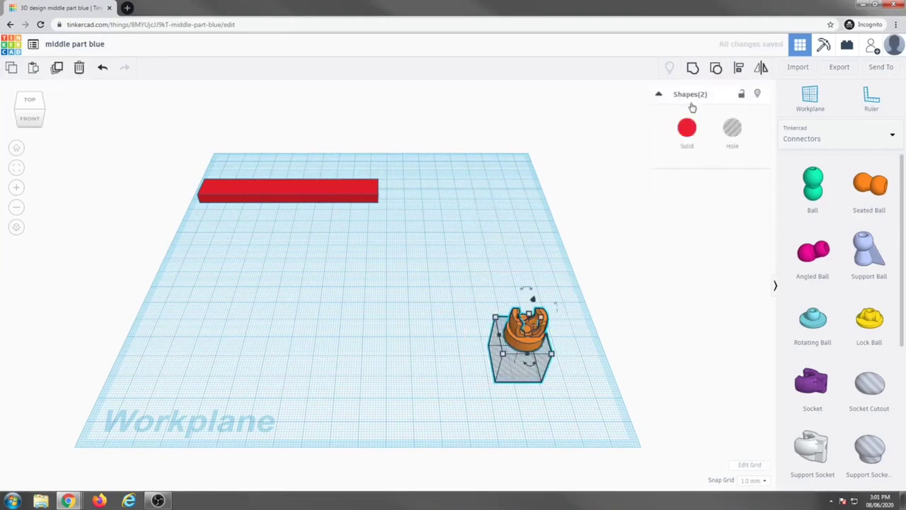
click(694, 71)
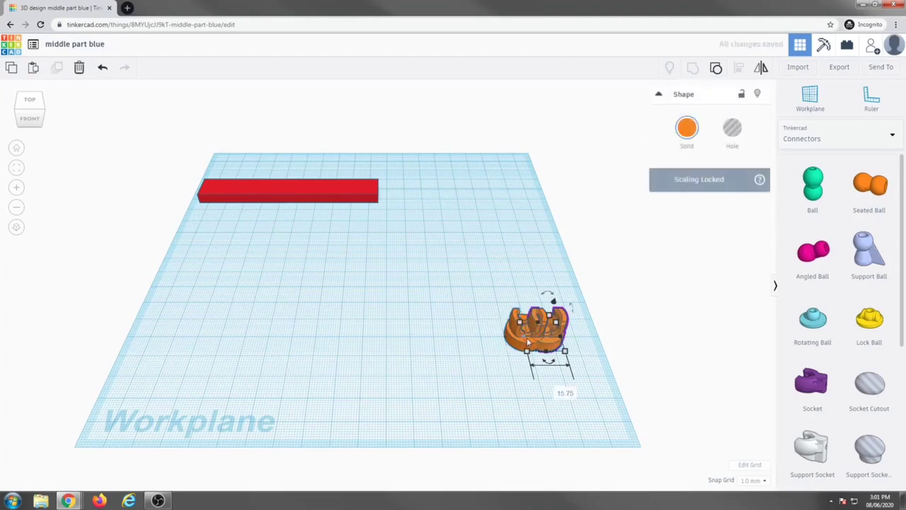
- Duplicate the trimmed socket piece to make three, place one copy near the workplane's middle, and bring the bar close to it
key(ctrl+d)
drag(556, 333, 386, 347)
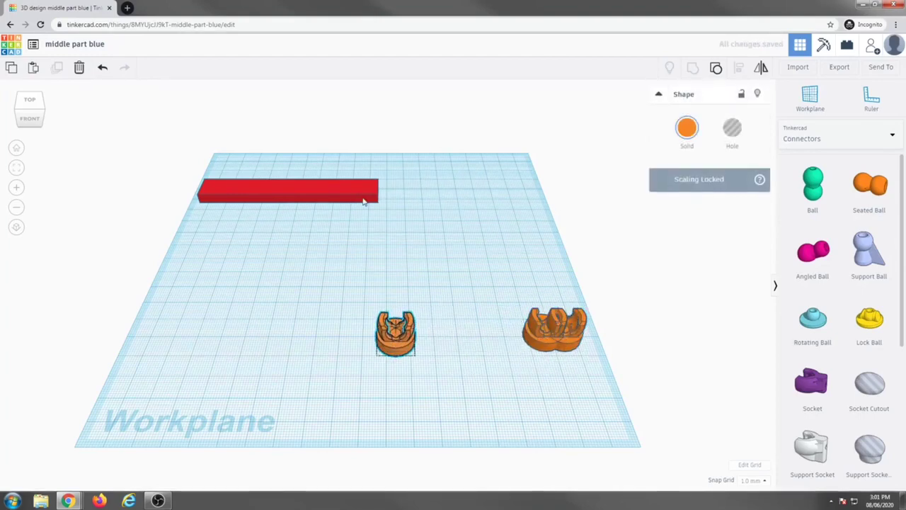
drag(364, 201, 425, 286)
- Centre the first socket piece along the bar's length and across its width, and group it with the bar
drag(306, 221, 441, 369)
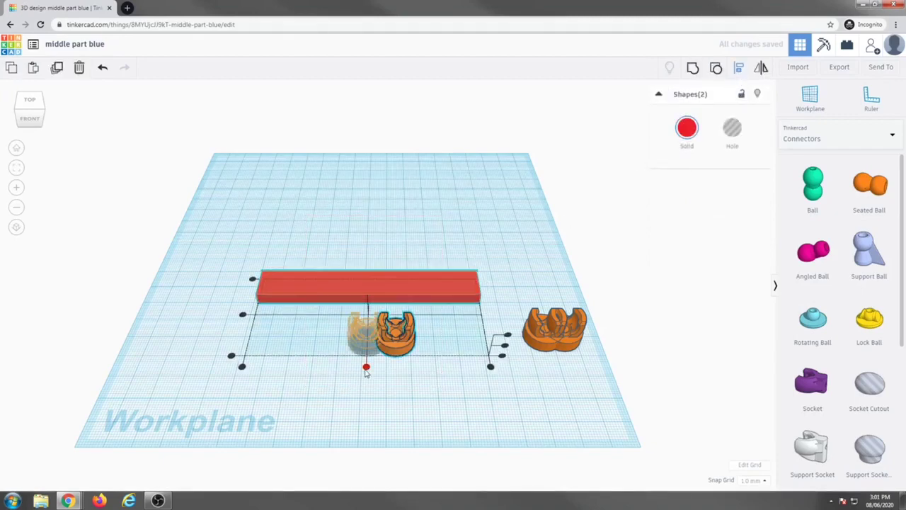
click(366, 366)
click(242, 314)
click(243, 253)
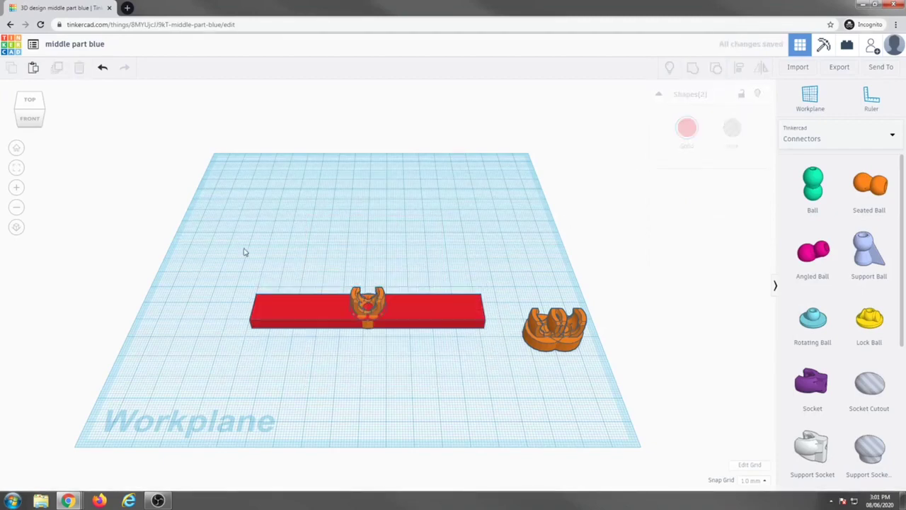
drag(305, 246, 397, 312)
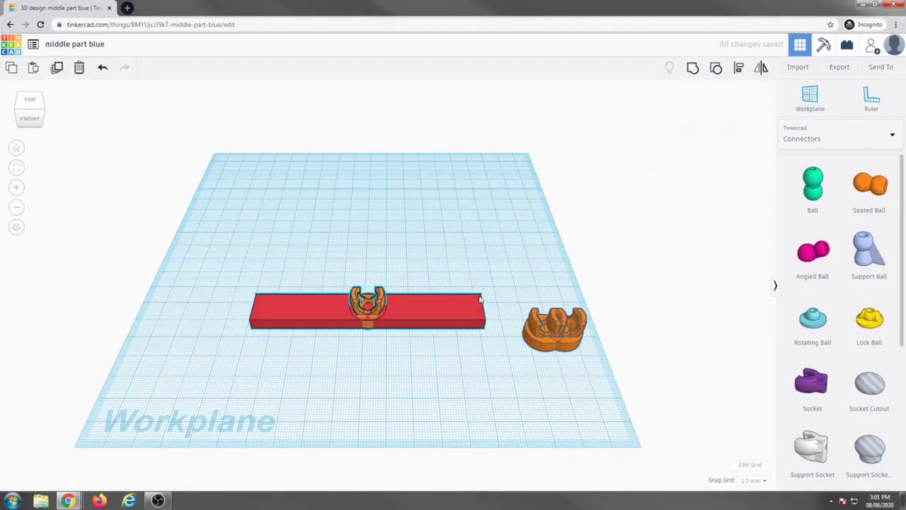
click(693, 67)
- Align a second socket piece with the bar's right end, centred across its width, and group it with the bar
alt+drag(585, 350, 454, 401)
shift+click(318, 311)
click(738, 67)
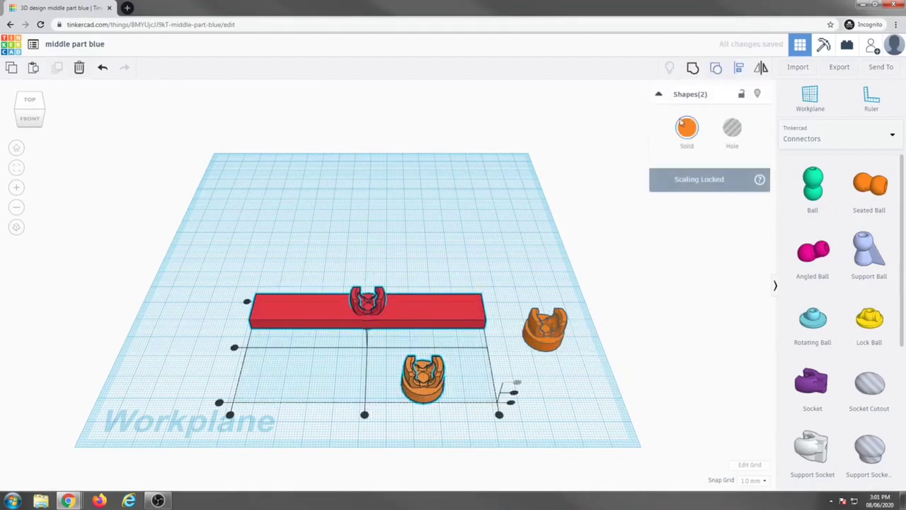
click(500, 415)
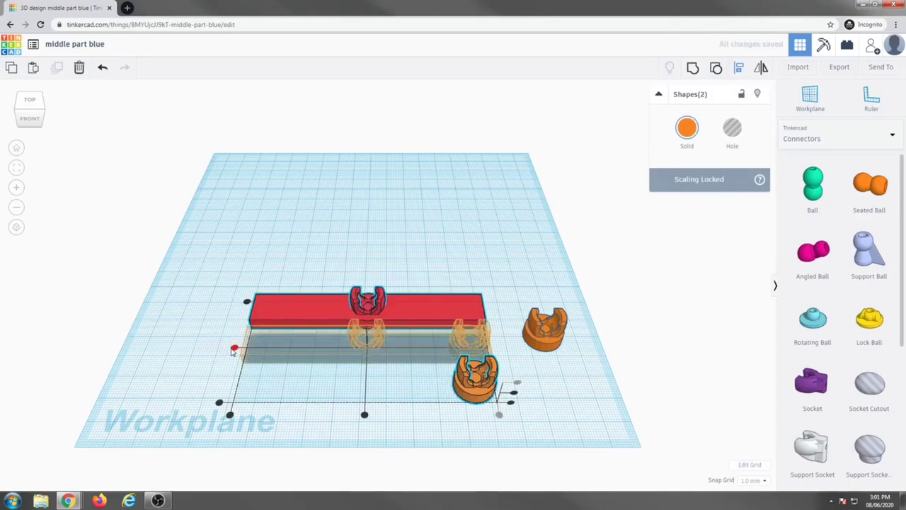
click(234, 347)
click(168, 315)
drag(389, 298, 516, 371)
click(694, 68)
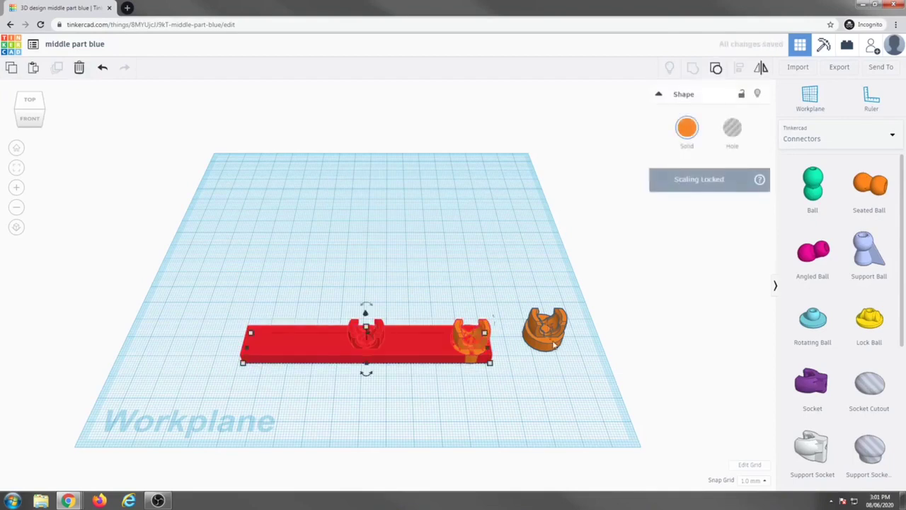
- Place the last socket piece in front of the bar and align it with the bar's left end, centred across its width
drag(545, 331, 352, 417)
shift+click(293, 358)
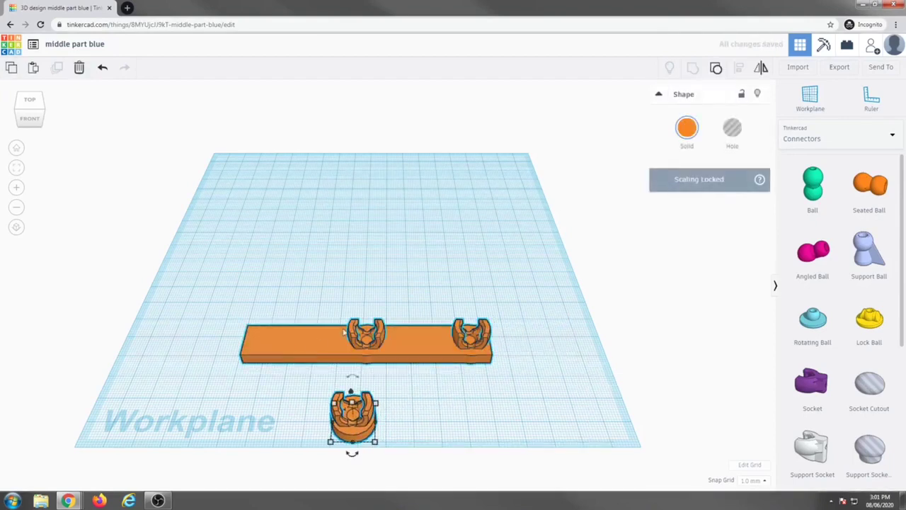
click(738, 68)
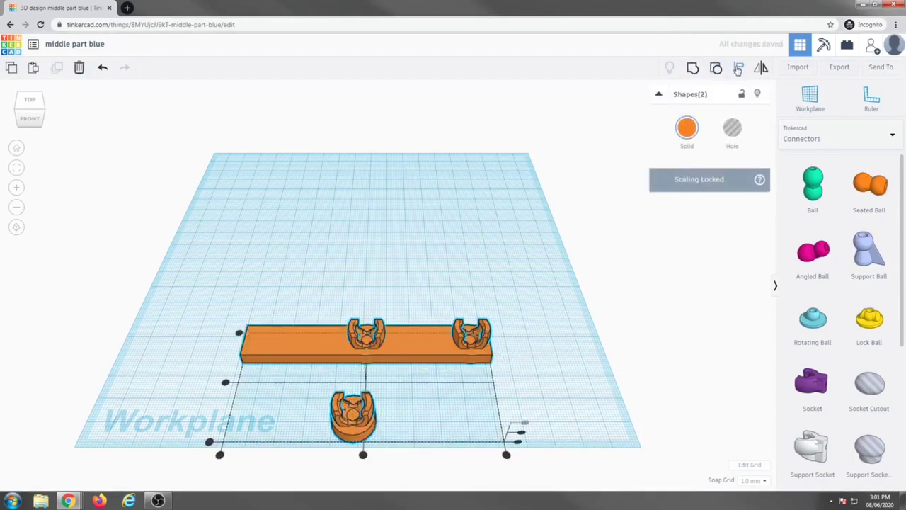
click(225, 383)
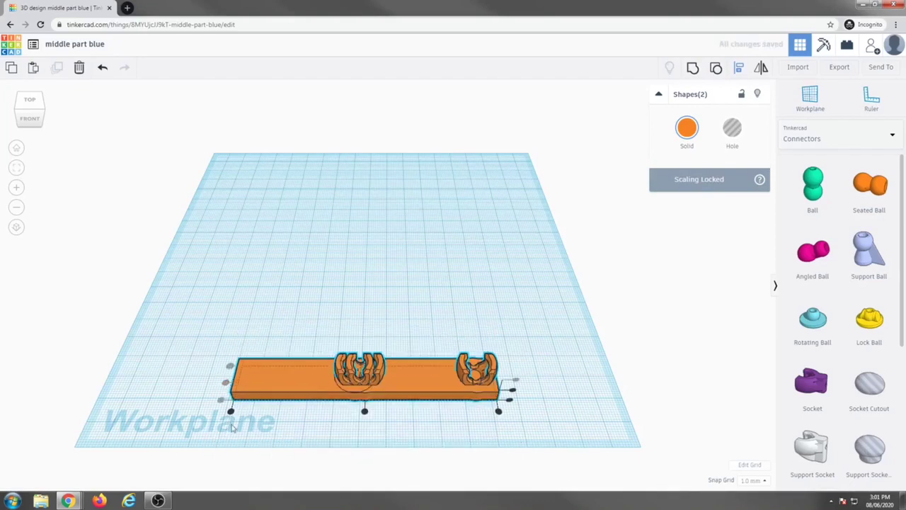
click(231, 412)
click(163, 338)
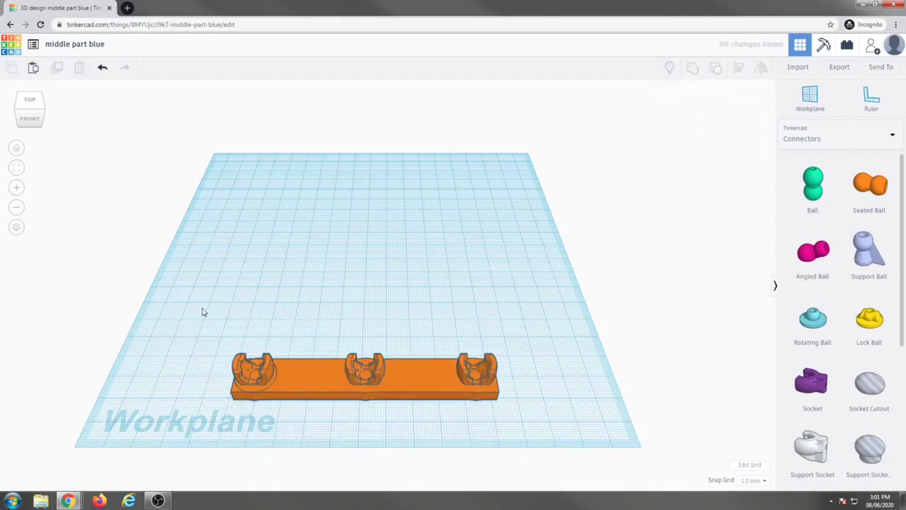
- Group the left-end socket piece with the rest of the bar and colour the finished part blue
drag(203, 309, 524, 429)
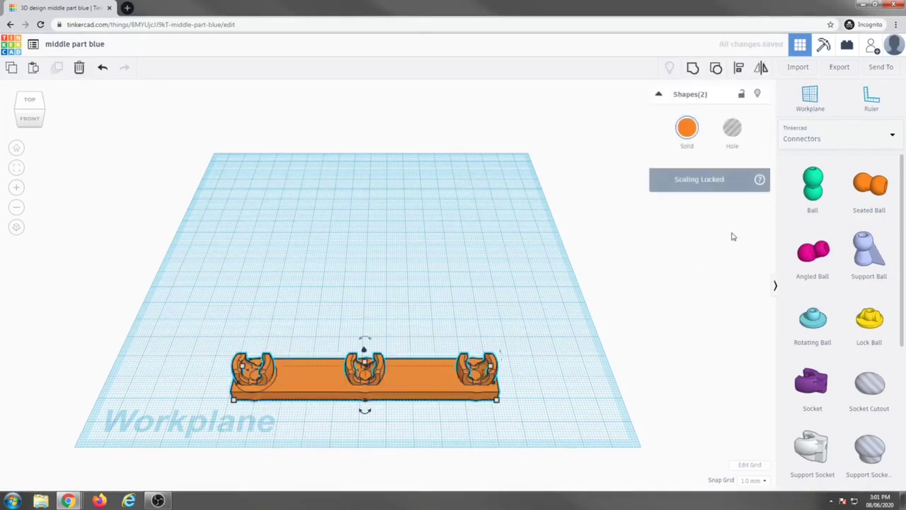
click(692, 68)
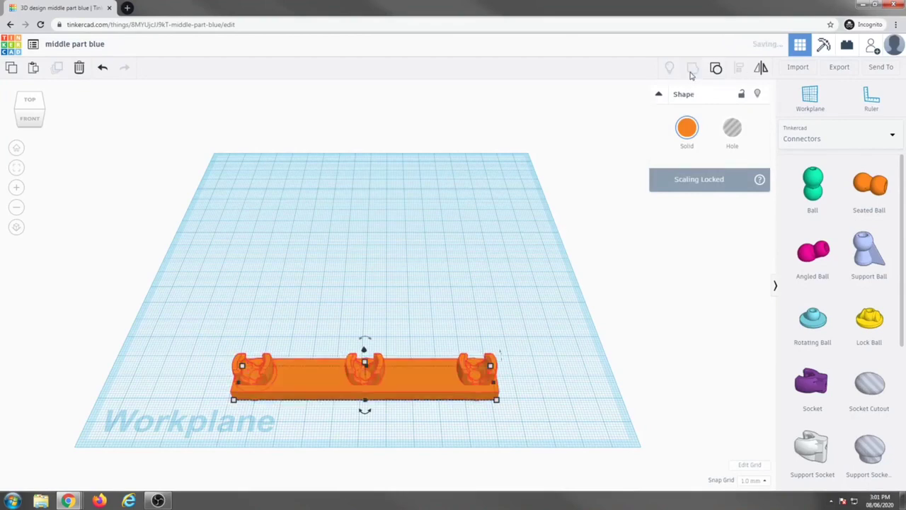
click(687, 128)
click(760, 215)
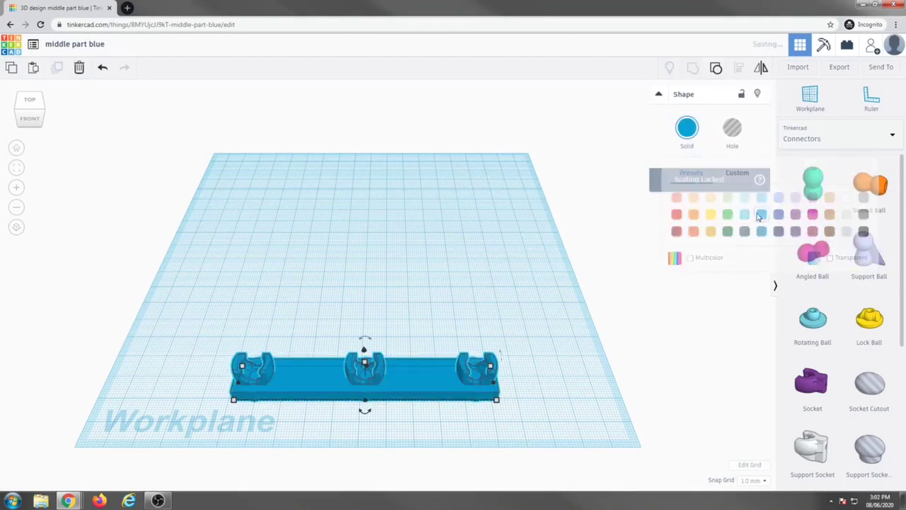